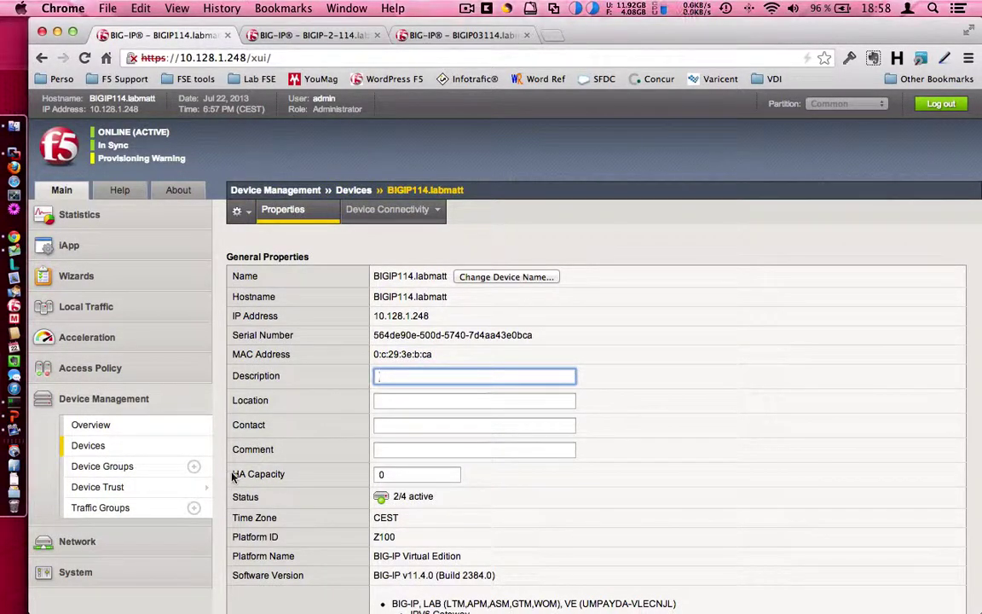
Step: Set the HA capacity of device BIGIP114.labmatt to 100 and save the device properties
{"action": "left_click_drag", "start_coordinate": [229, 475], "coordinate": [286, 475]}
{"action": "scroll", "coordinate": [883, 387], "scroll_direction": "down", "scroll_amount": 3}
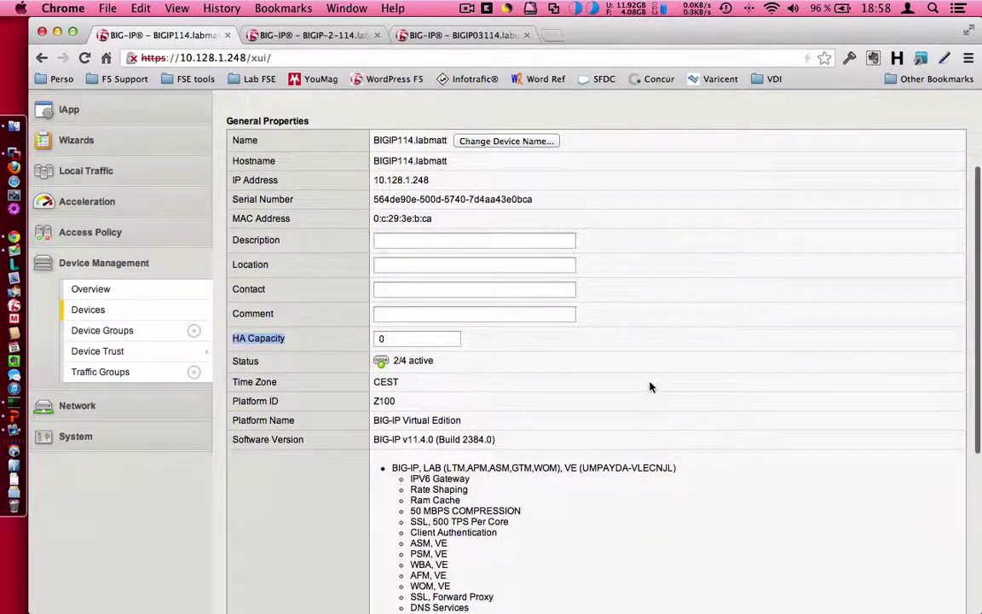
{"action": "scroll", "coordinate": [652, 385], "scroll_direction": "down", "scroll_amount": 2}
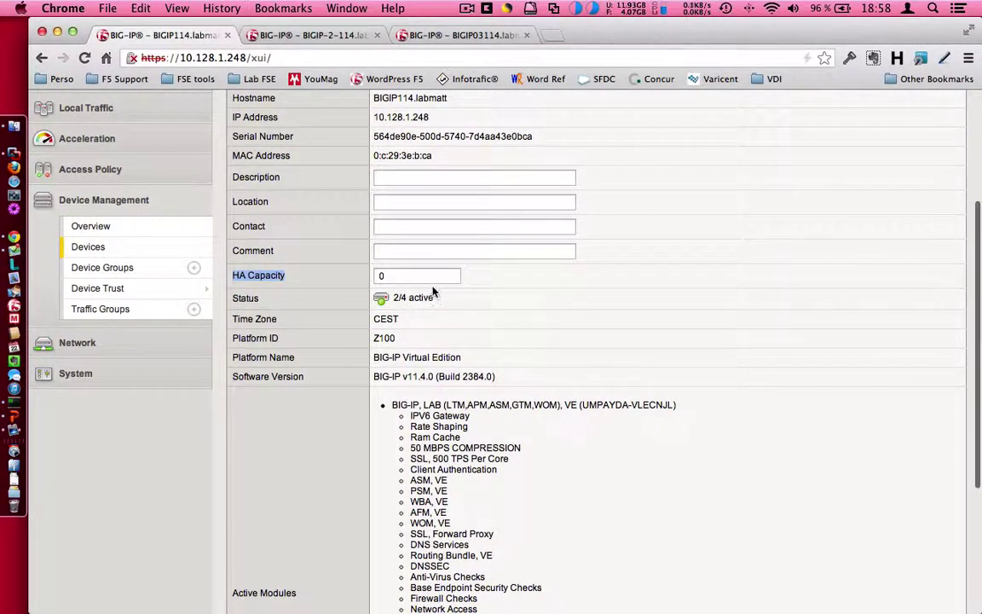
{"action": "left_click", "coordinate": [385, 275]}
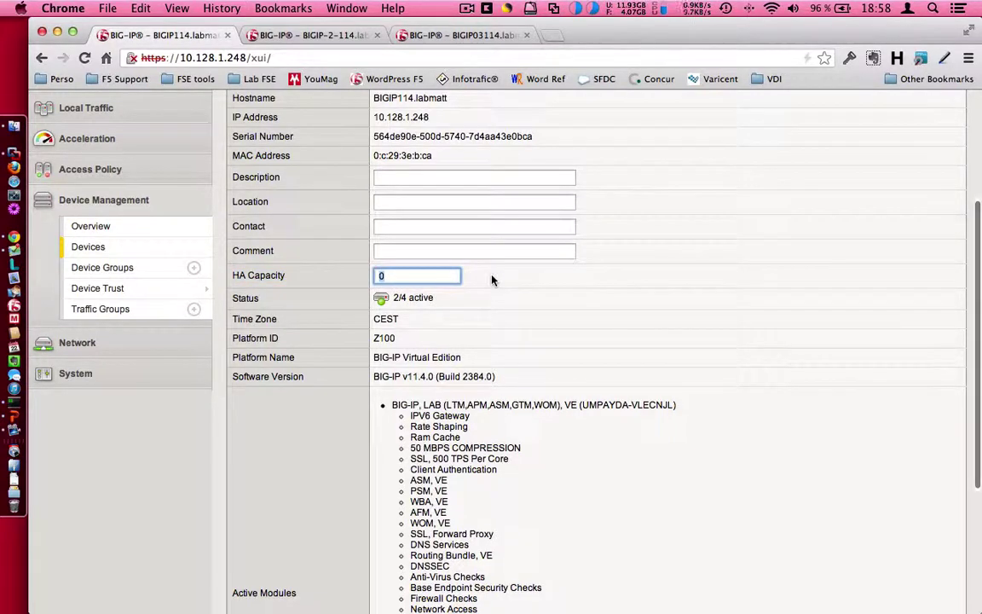
{"action": "key", "text": "BackSpace"}
{"action": "type", "text": "100"}
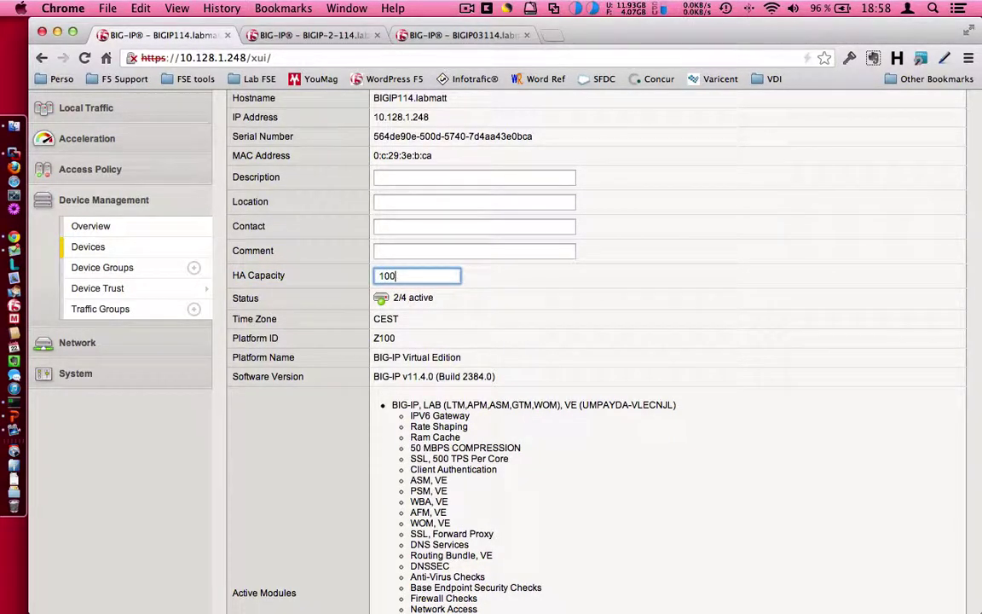
{"action": "left_click", "coordinate": [581, 320]}
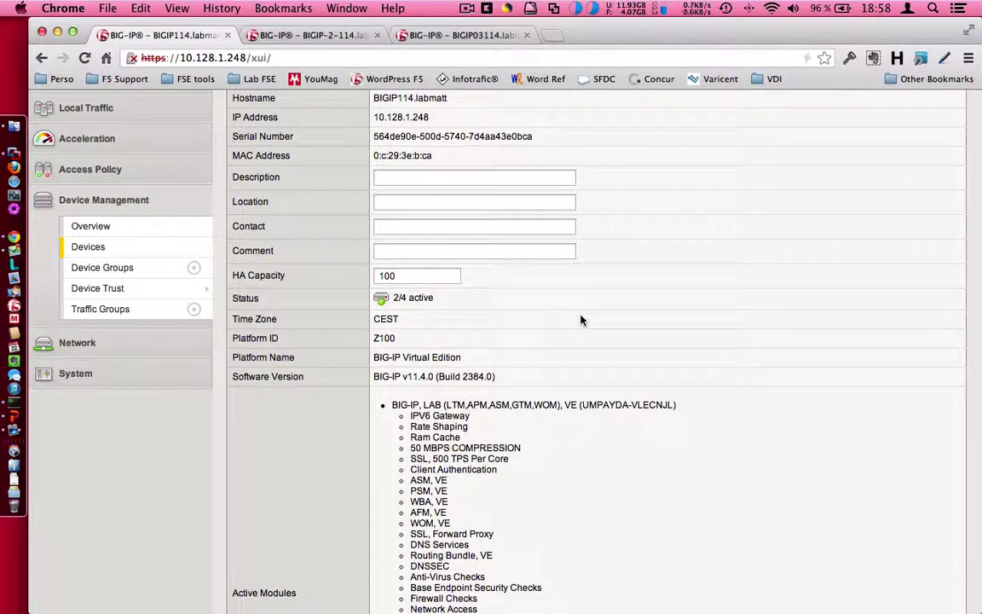
{"action": "scroll", "coordinate": [576, 320], "scroll_direction": "down", "scroll_amount": 5}
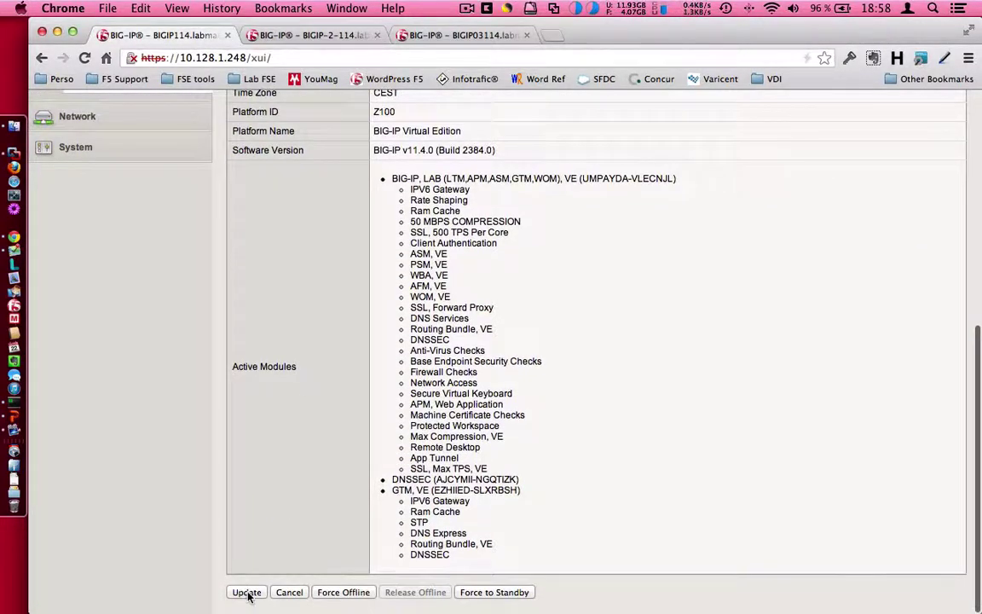
{"action": "left_click", "coordinate": [247, 594]}
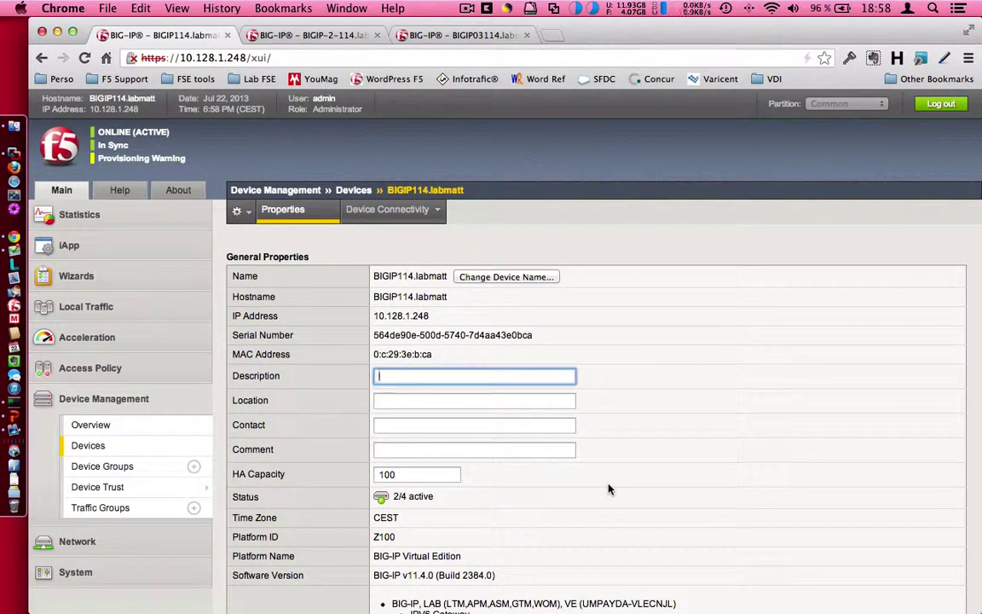
Step: On the BIGIP-2-114.labmatt unit, set its own device's HA capacity to 100 and save the change
{"action": "left_click", "coordinate": [304, 36]}
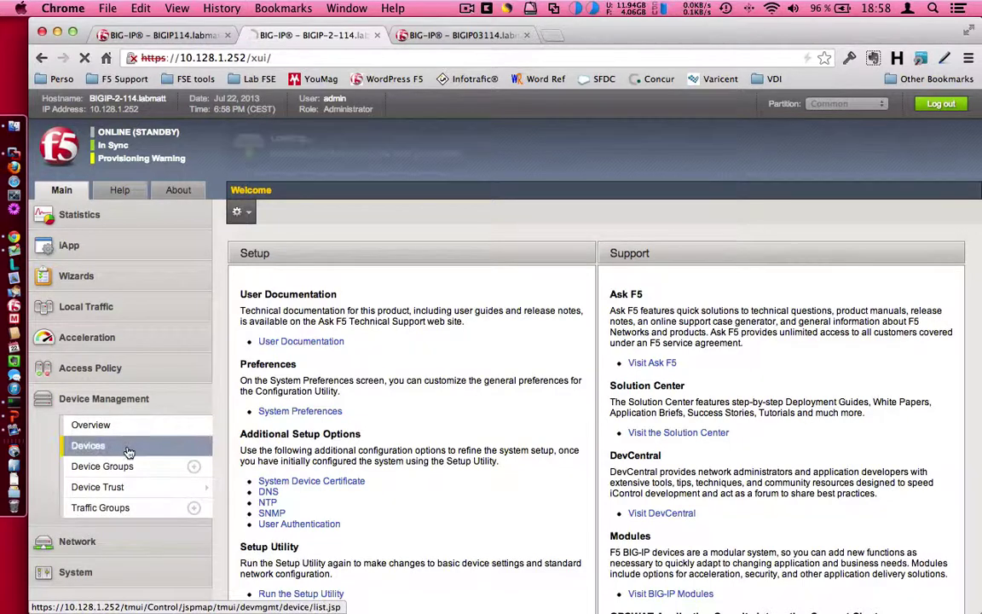
{"action": "left_click", "coordinate": [128, 449]}
{"action": "left_click", "coordinate": [358, 296]}
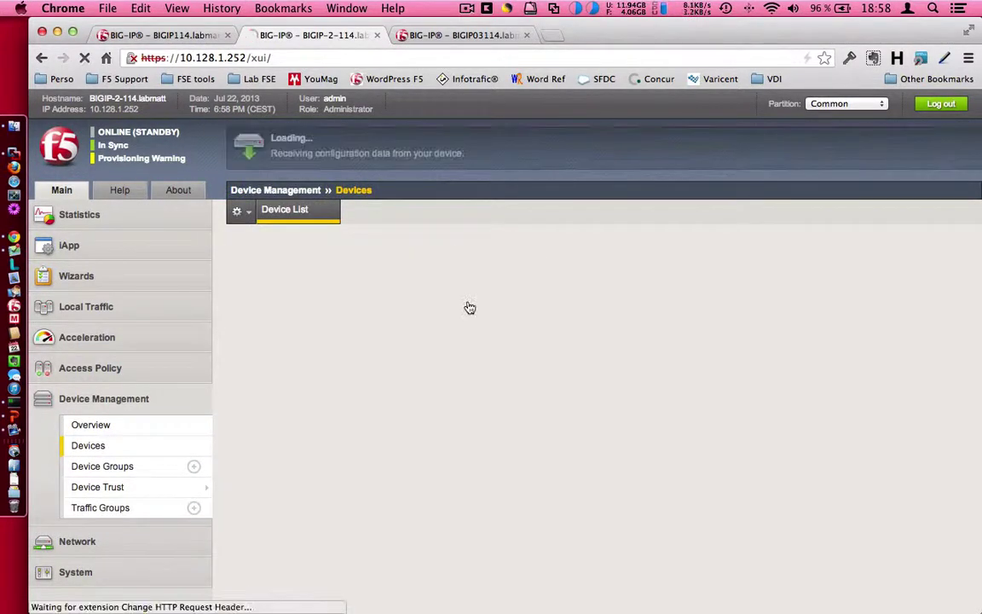
{"action": "scroll", "coordinate": [469, 426], "scroll_direction": "down", "scroll_amount": 1}
{"action": "left_click", "coordinate": [315, 461]}
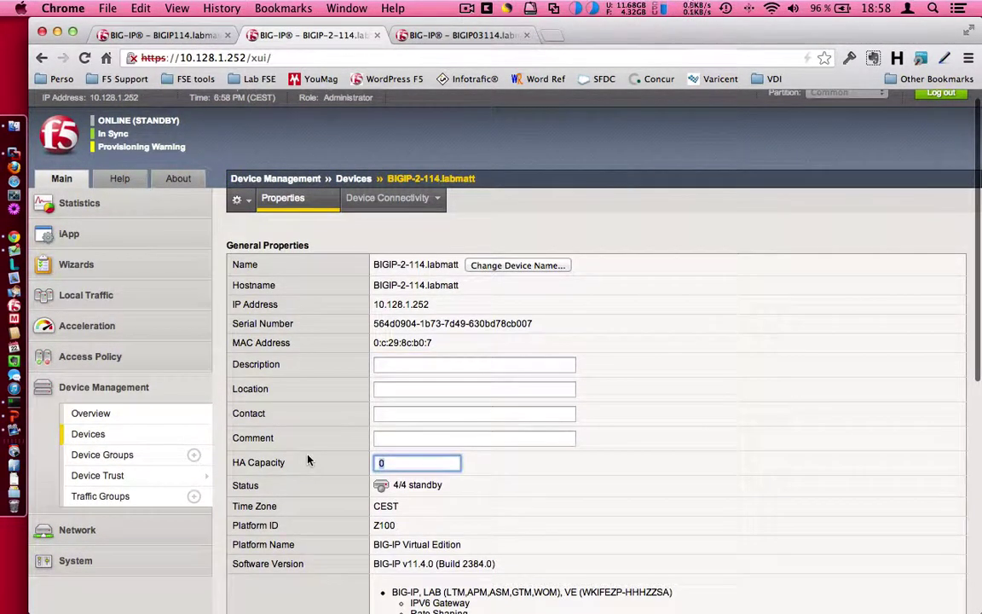
{"action": "type", "text": "100"}
{"action": "scroll", "coordinate": [606, 509], "scroll_direction": "down", "scroll_amount": 10}
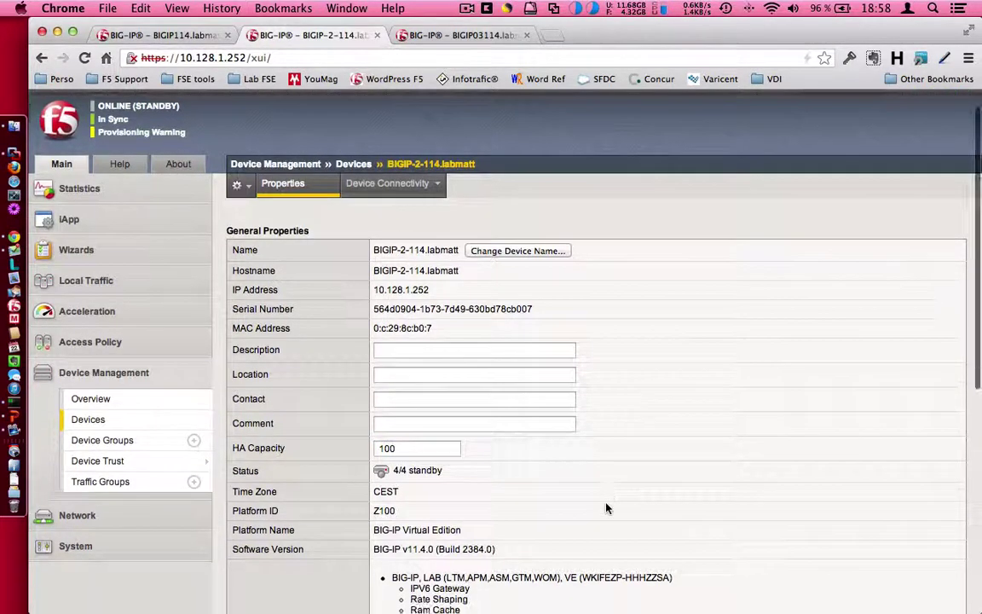
{"action": "left_click", "coordinate": [247, 592]}
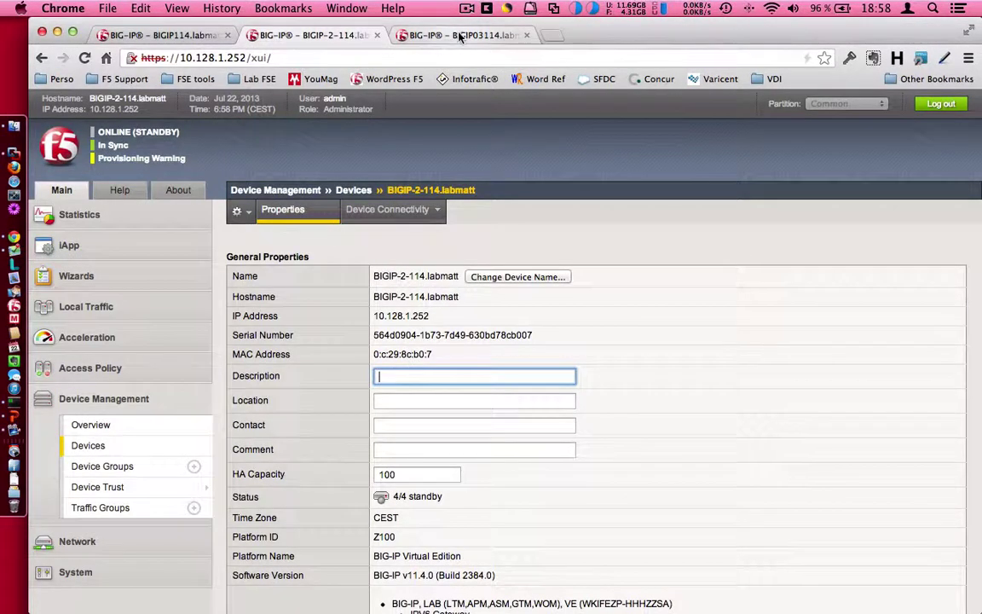
Step: On the BIGIP03114.labmatt unit, set its own device's HA capacity to 200 and save the change
{"action": "left_click", "coordinate": [459, 36]}
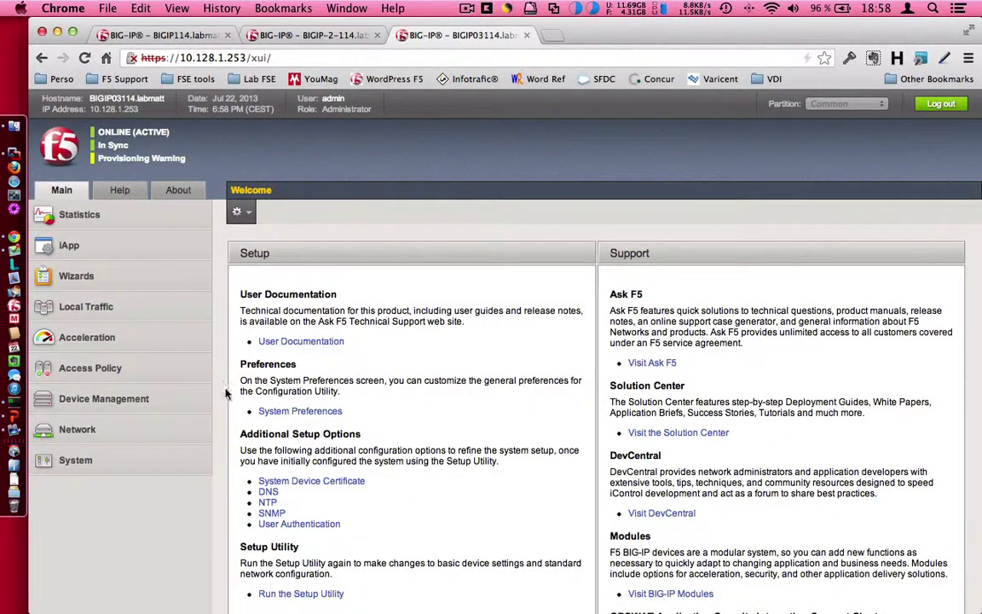
{"action": "mouse_move", "coordinate": [120, 407]}
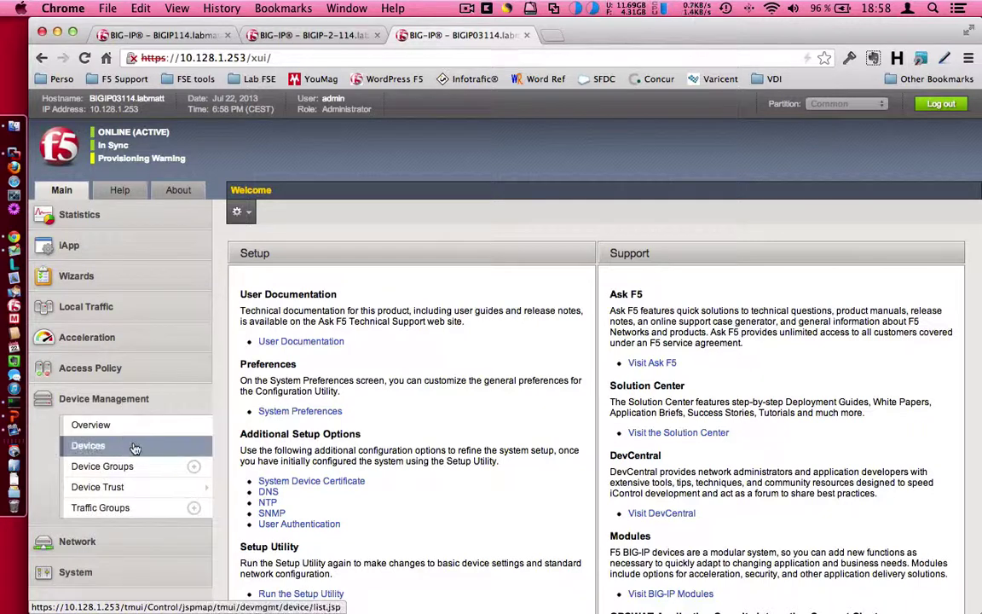
{"action": "left_click", "coordinate": [130, 446]}
{"action": "left_click", "coordinate": [373, 317]}
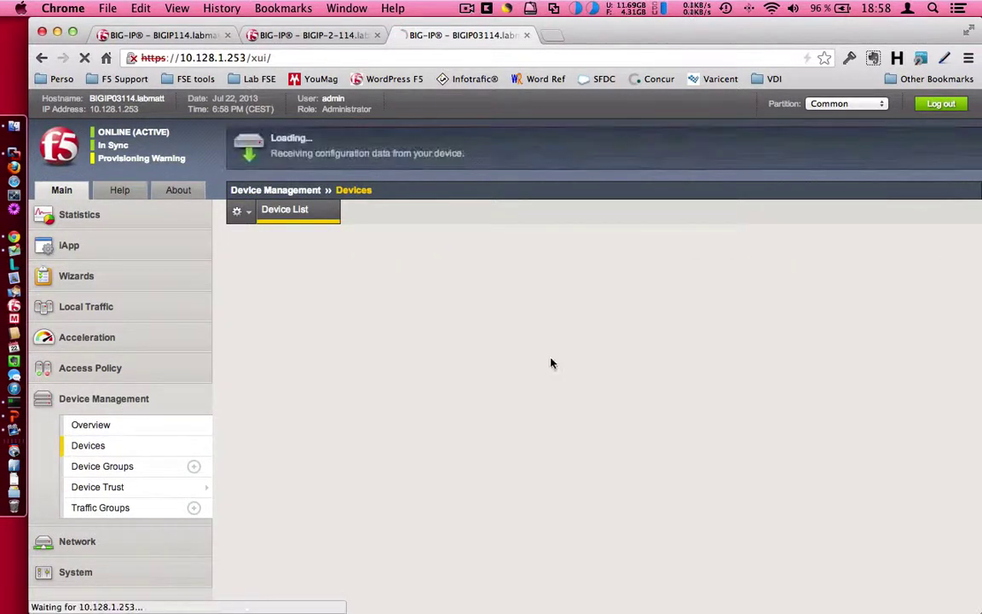
{"action": "left_click", "coordinate": [381, 474]}
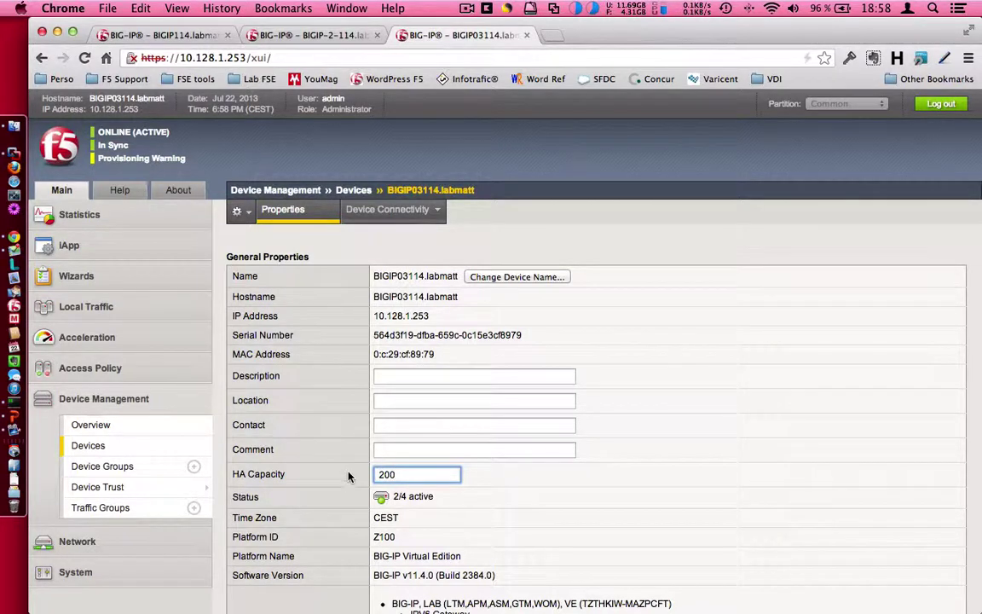
{"action": "scroll", "coordinate": [348, 477], "scroll_direction": "down", "scroll_amount": 10}
{"action": "left_click", "coordinate": [246, 592]}
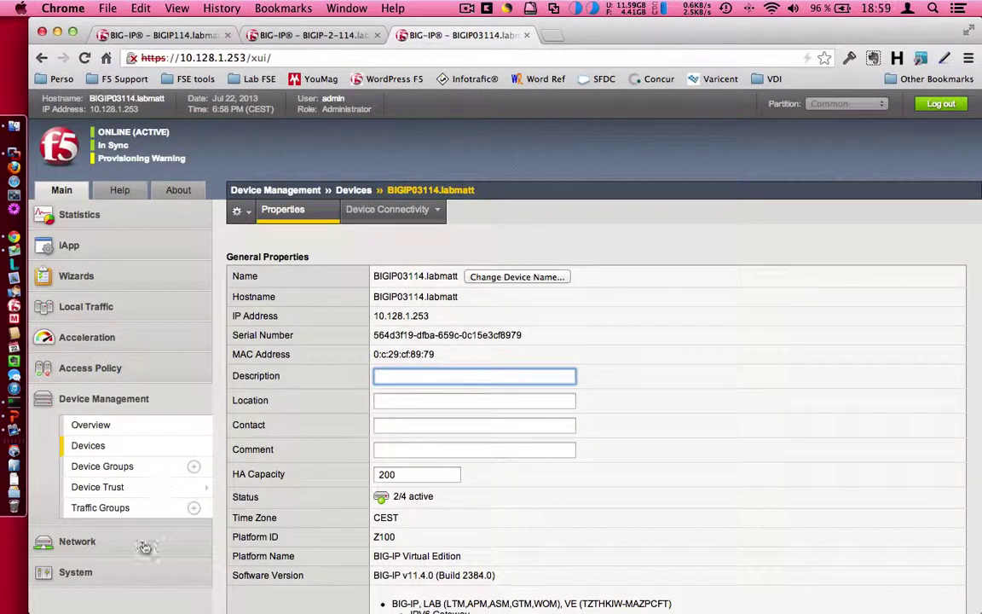
Step: Return to the BIGIP-2-114.labmatt unit and check the HA capacity in its device properties
{"action": "left_click", "coordinate": [96, 448]}
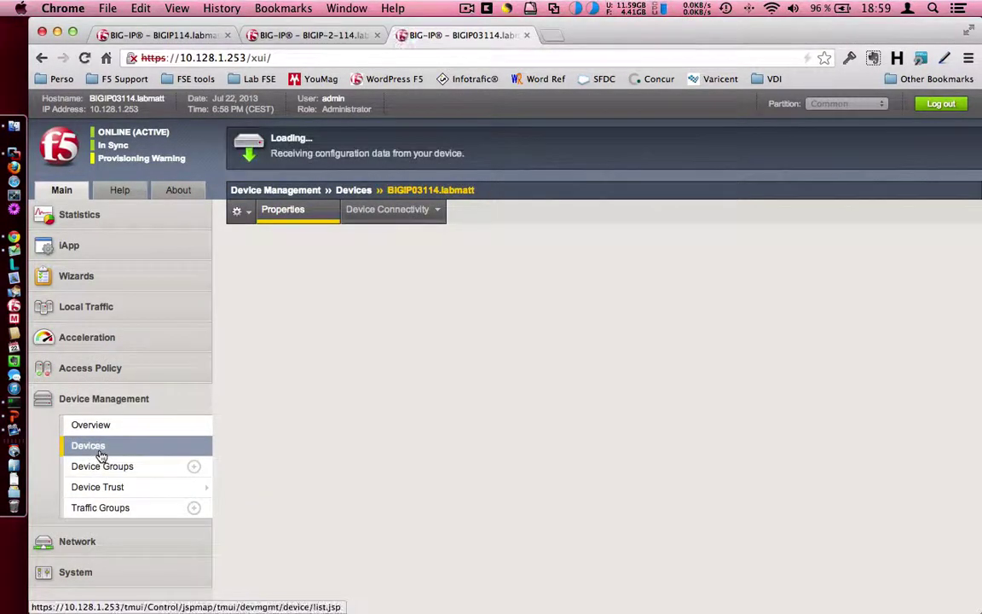
{"action": "left_click", "coordinate": [270, 30]}
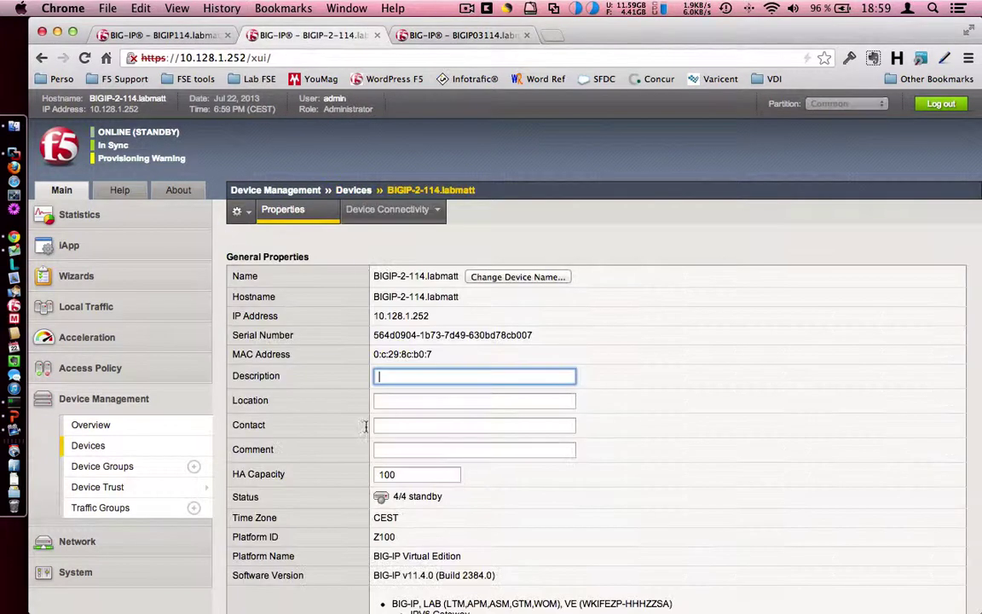
{"action": "left_click", "coordinate": [92, 445]}
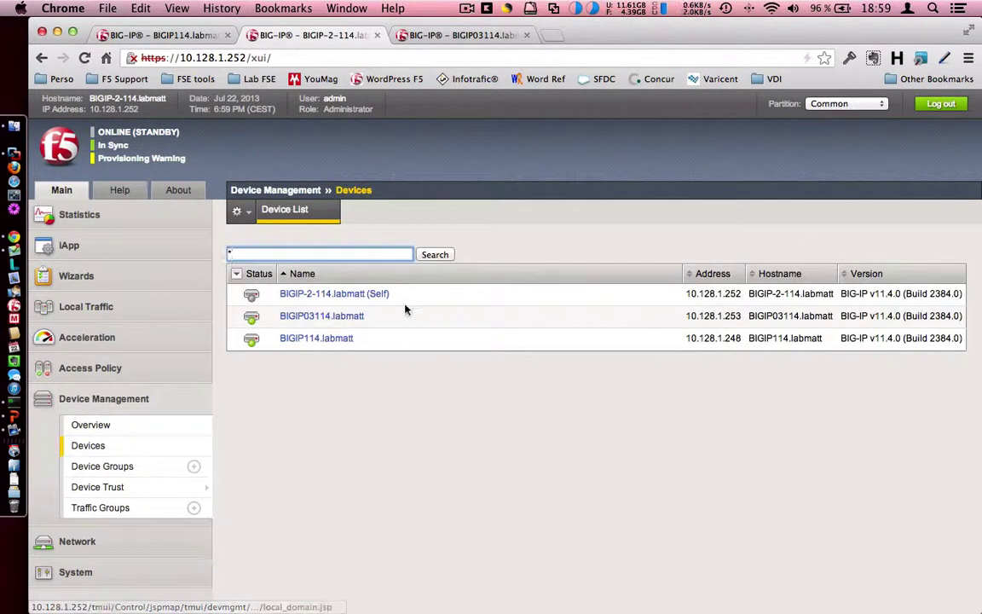
{"action": "left_click", "coordinate": [371, 298]}
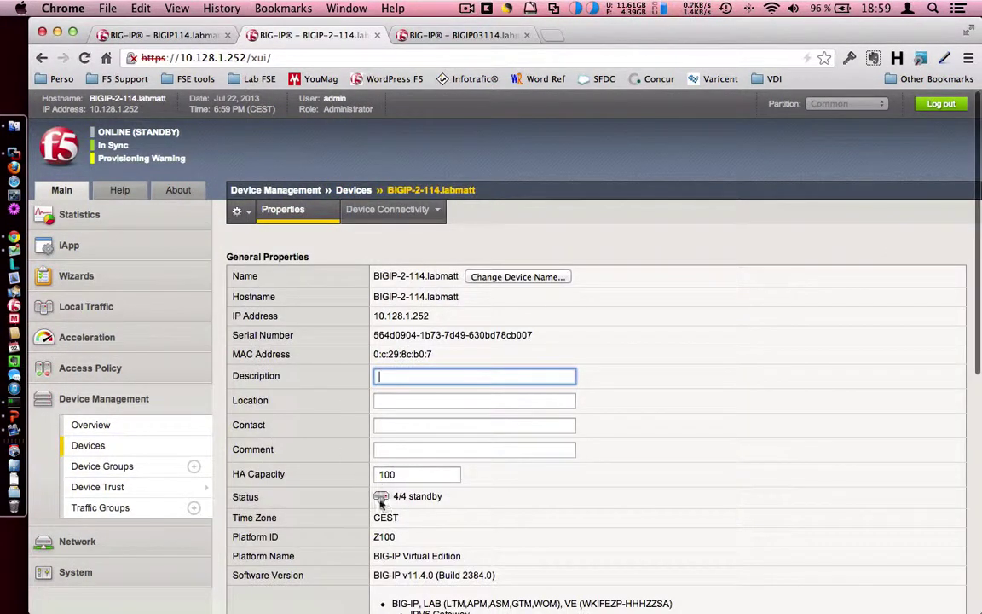
{"action": "left_click", "coordinate": [90, 425]}
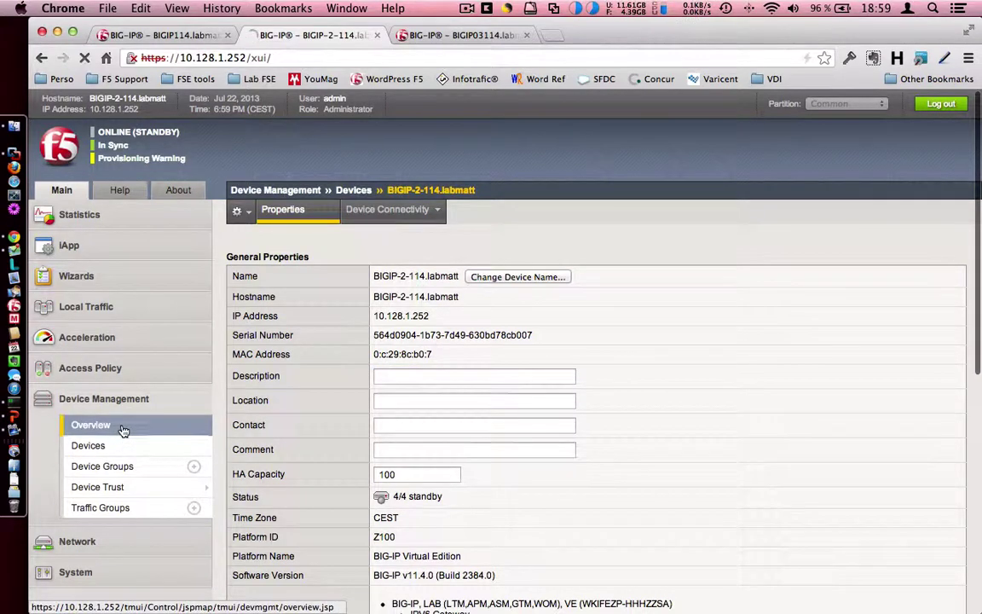
Step: Review the device properties on the BIGIP114.labmatt unit and examine its local traffic network map
{"action": "left_click", "coordinate": [195, 35]}
{"action": "mouse_move", "coordinate": [240, 211]}
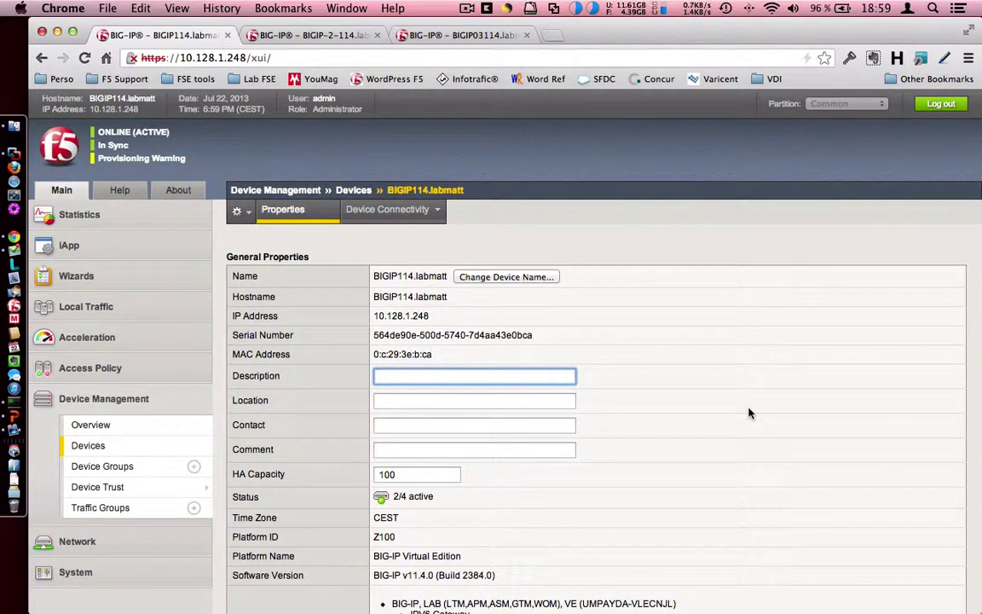
{"action": "scroll", "coordinate": [736, 412], "scroll_direction": "down", "scroll_amount": 3}
{"action": "scroll", "coordinate": [736, 412], "scroll_direction": "up", "scroll_amount": 3}
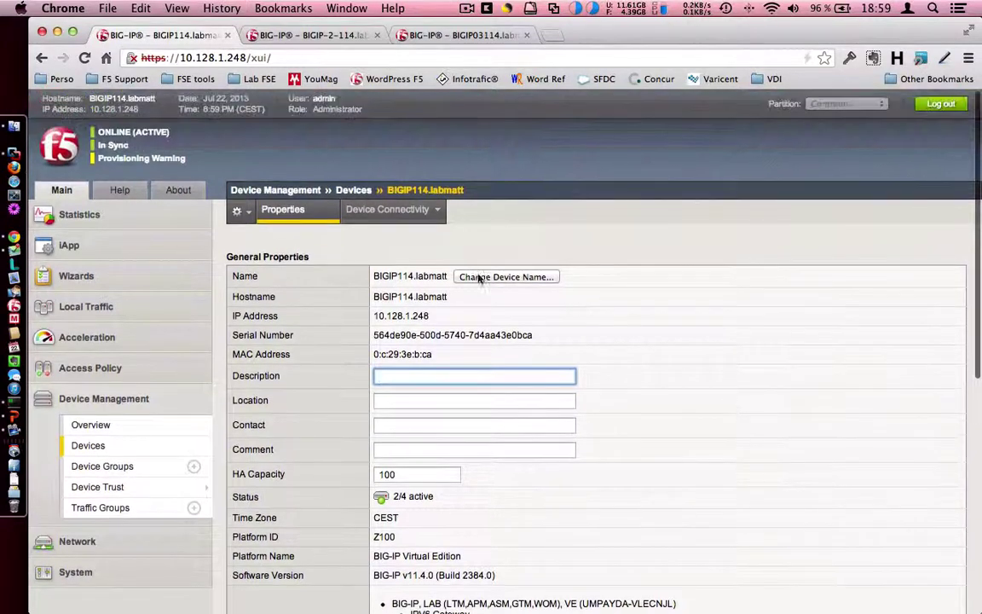
{"action": "left_click", "coordinate": [89, 306]}
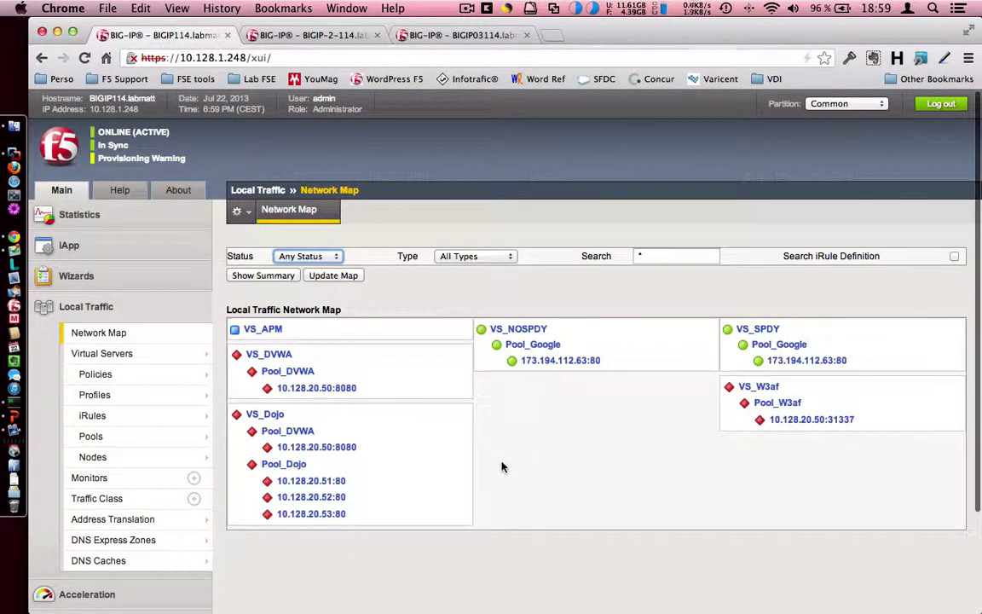
{"action": "scroll", "coordinate": [503, 465], "scroll_direction": "down", "scroll_amount": 3}
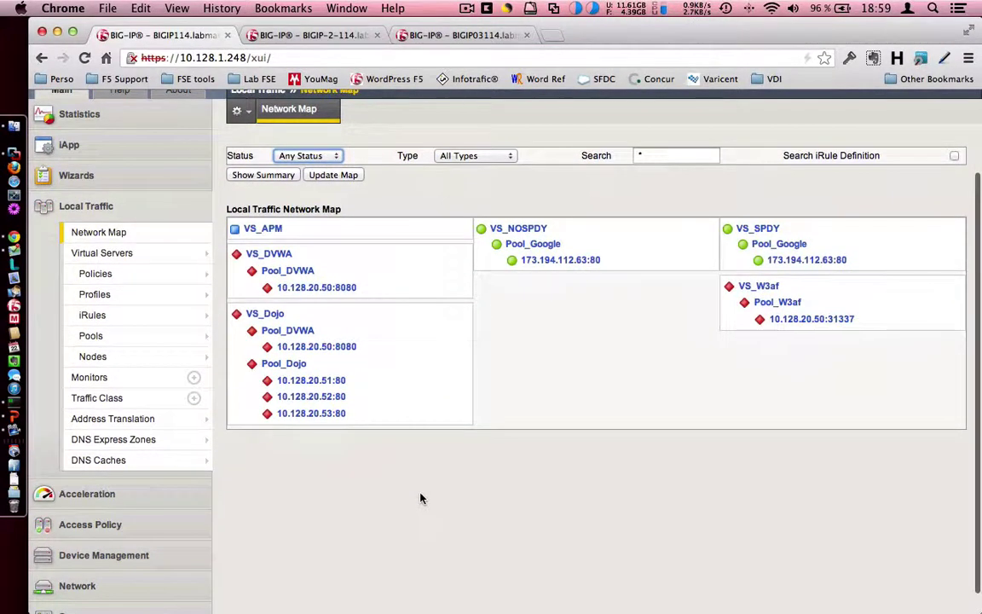
{"action": "scroll", "coordinate": [410, 499], "scroll_direction": "down", "scroll_amount": 1}
Step: Open device group Group1 and show its advanced configuration to examine the members and sync settings
{"action": "left_click", "coordinate": [68, 530]}
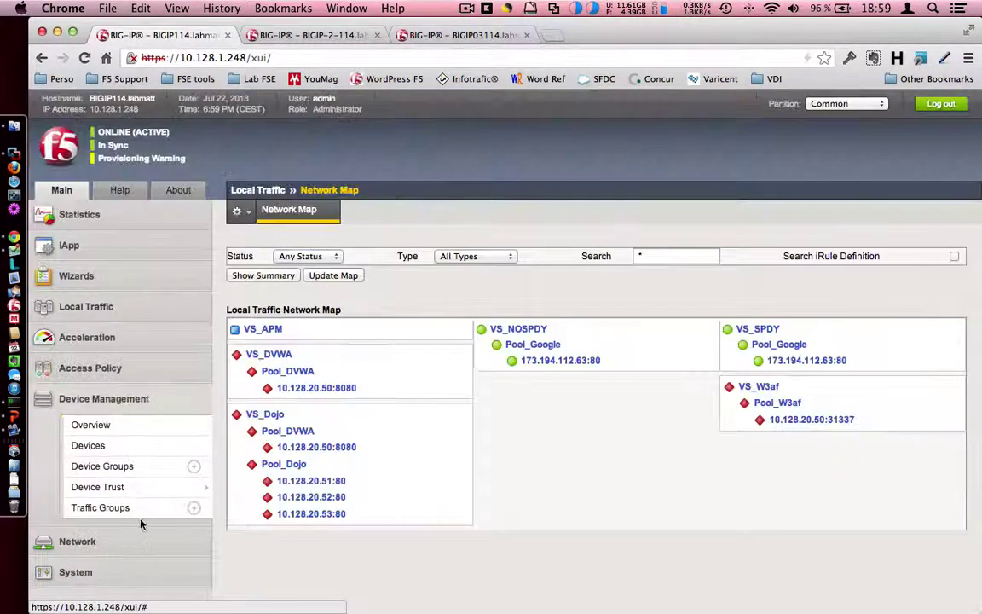
{"action": "left_click", "coordinate": [127, 510]}
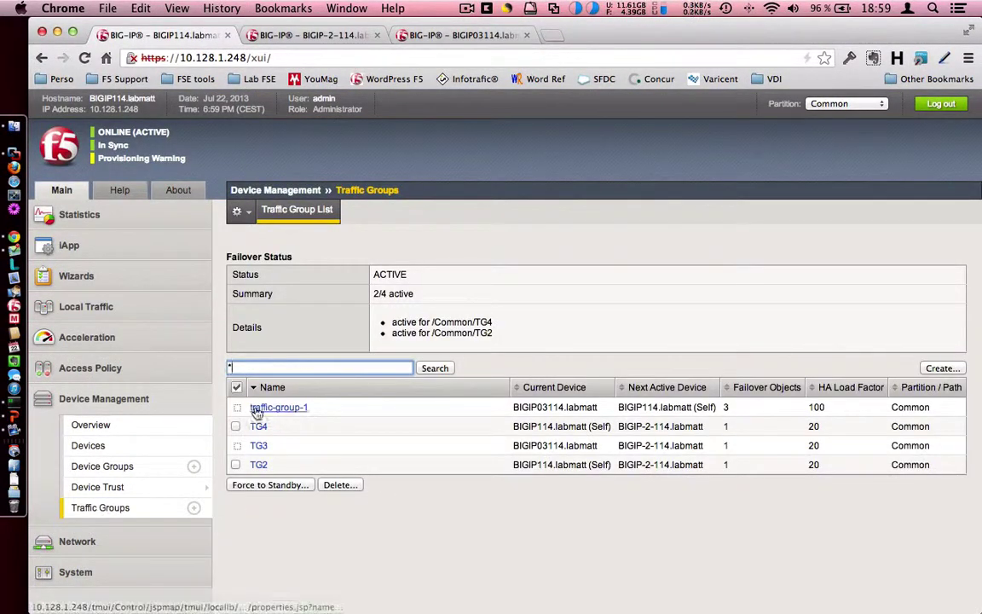
{"action": "left_click", "coordinate": [117, 464]}
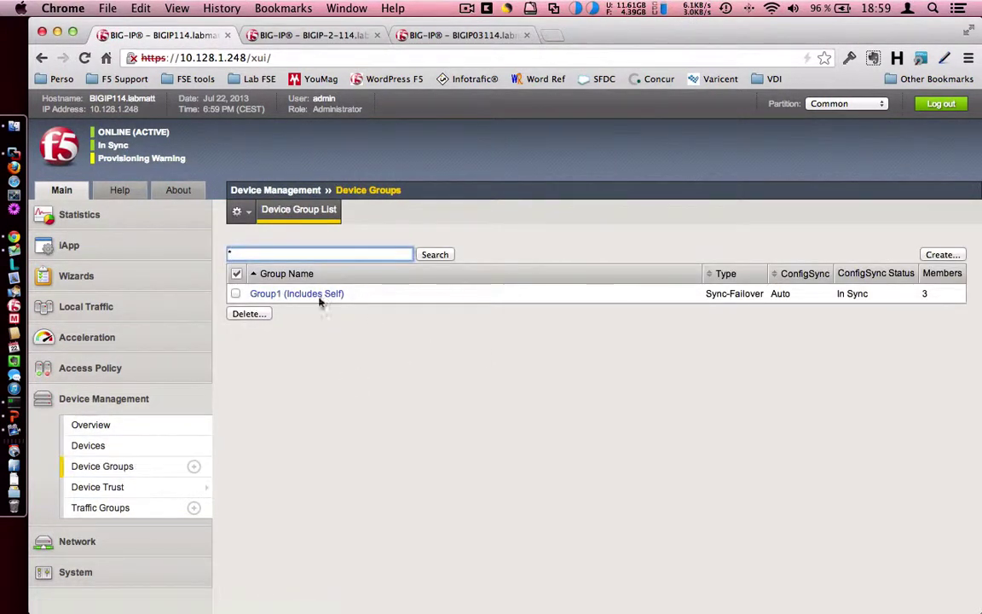
{"action": "left_click", "coordinate": [281, 297]}
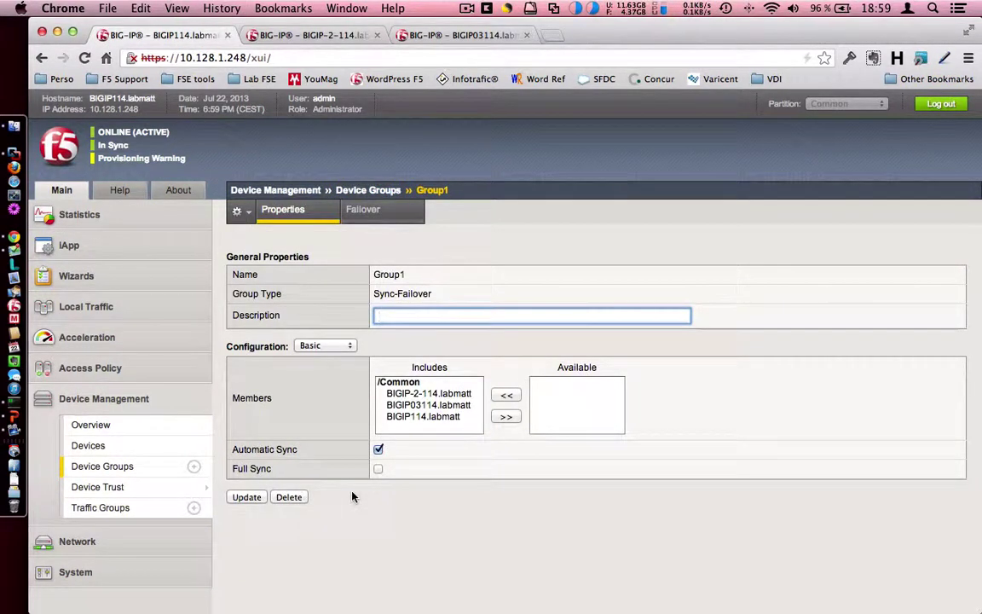
{"action": "left_click", "coordinate": [321, 346]}
{"action": "left_click", "coordinate": [324, 357]}
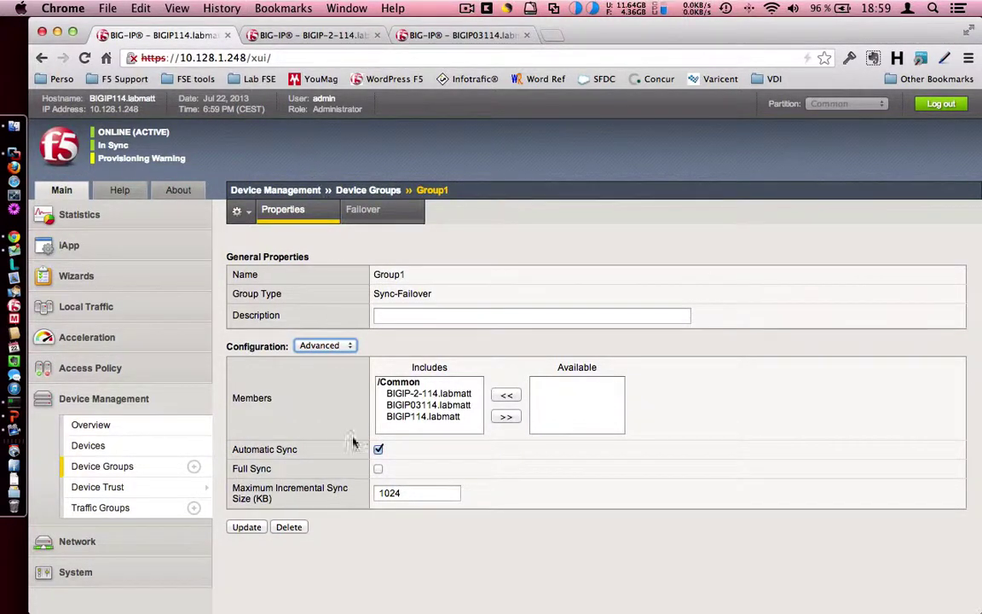
{"action": "left_click_drag", "start_coordinate": [231, 468], "coordinate": [269, 469]}
{"action": "left_click", "coordinate": [286, 473]}
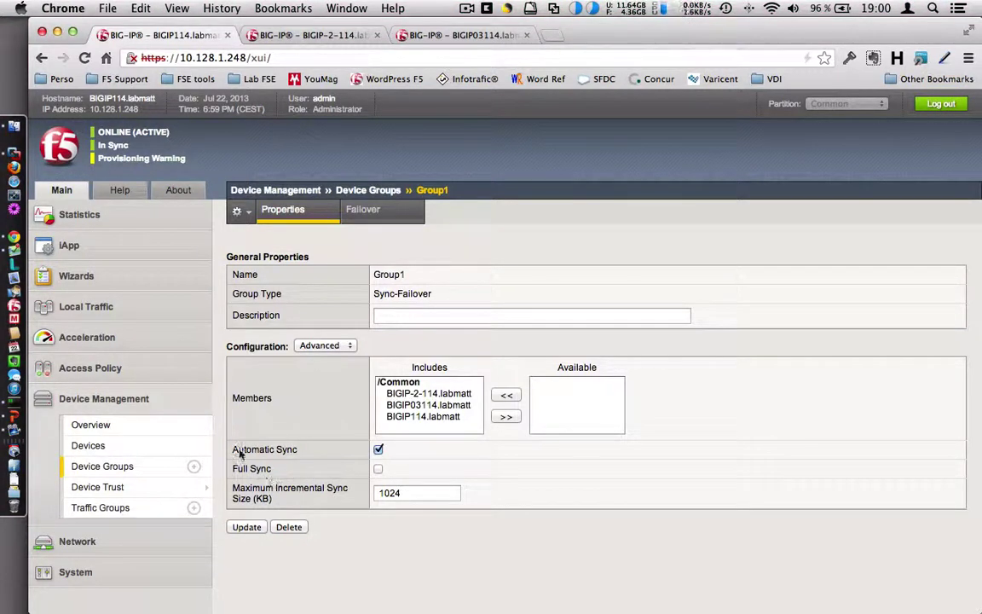
Step: Open the traffic group list and examine each group's current device, next active device and HA load factor
{"action": "mouse_move", "coordinate": [119, 498]}
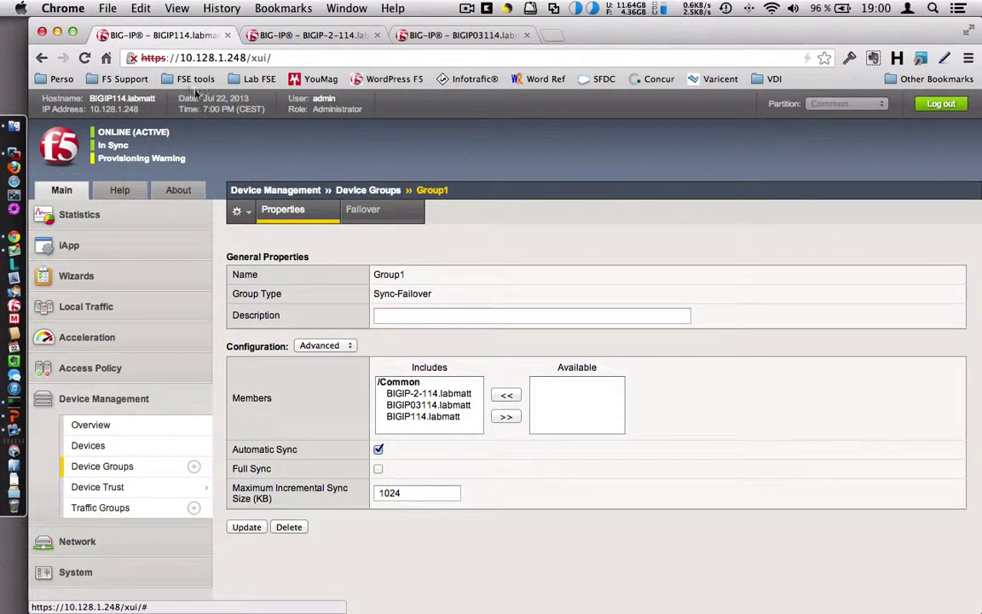
{"action": "left_click", "coordinate": [126, 509]}
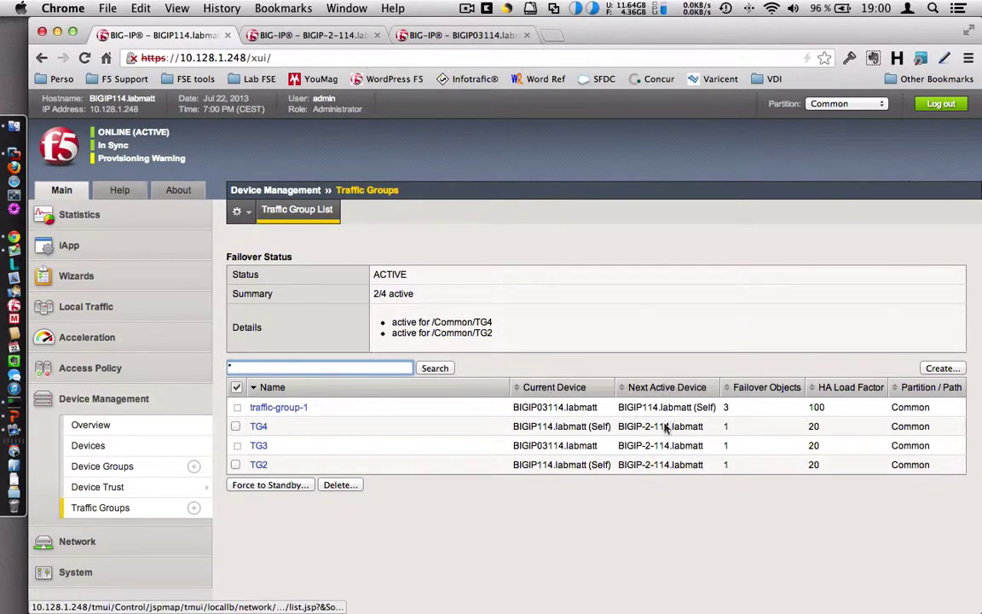
{"action": "left_click", "coordinate": [546, 409]}
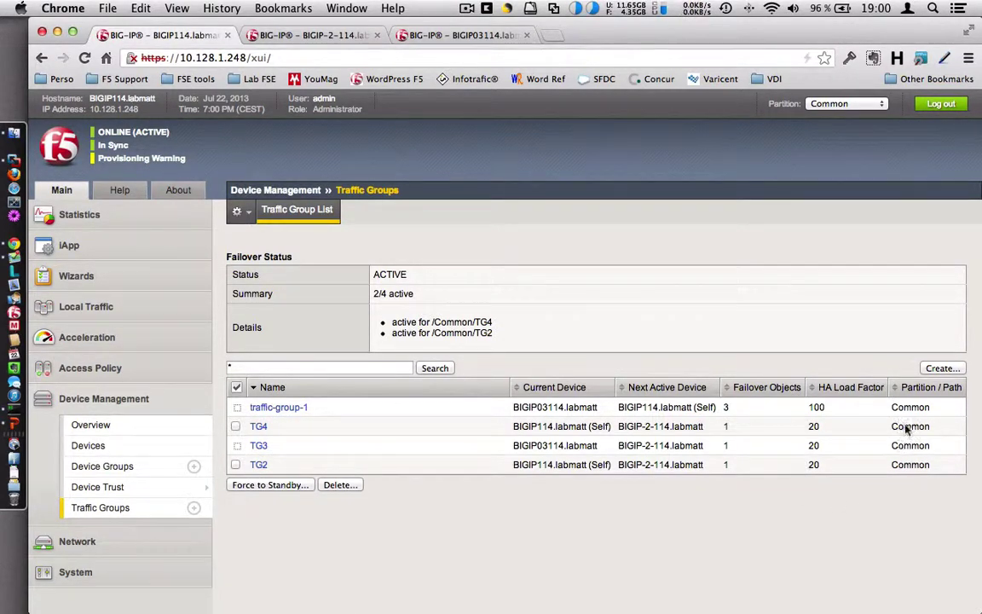
Step: Switch to the PowerPoint presentation and stretch the TG Load arrow and TGn box downward on the Load Aware Failover slide
{"action": "key", "text": "super+Tab"}
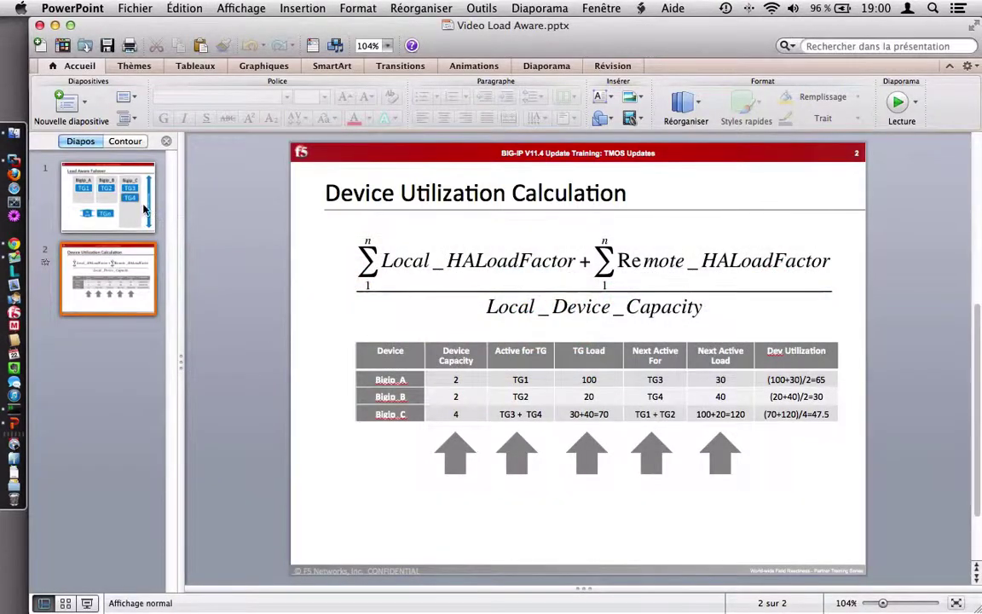
{"action": "left_click", "coordinate": [143, 209]}
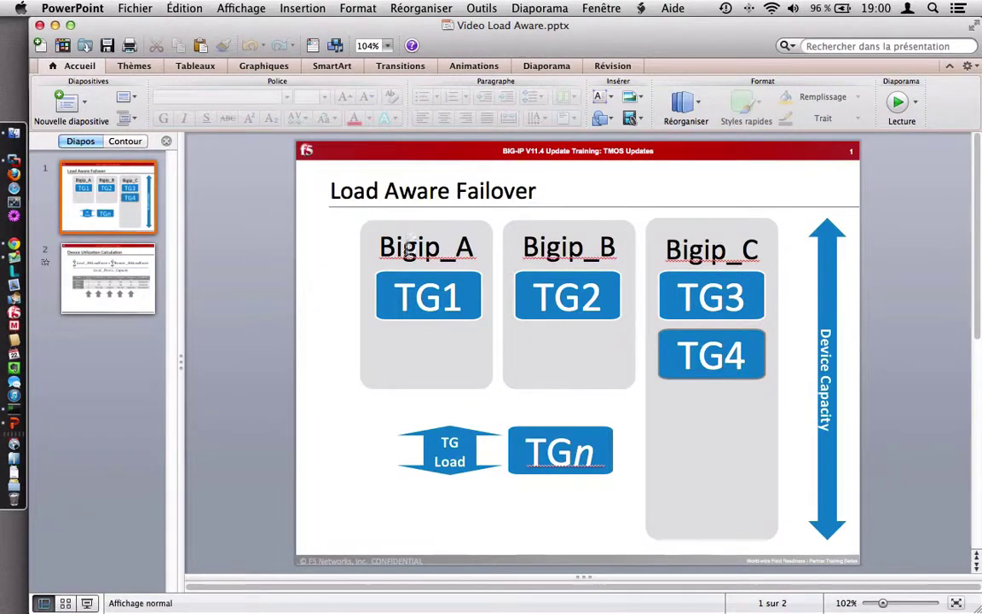
{"action": "left_click", "coordinate": [339, 334]}
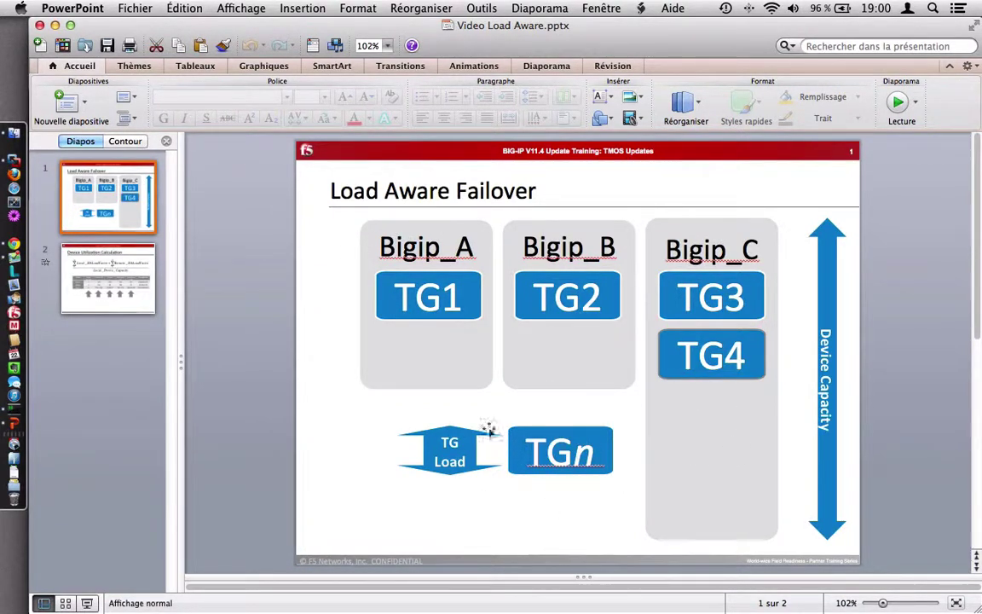
{"action": "left_click", "coordinate": [472, 474]}
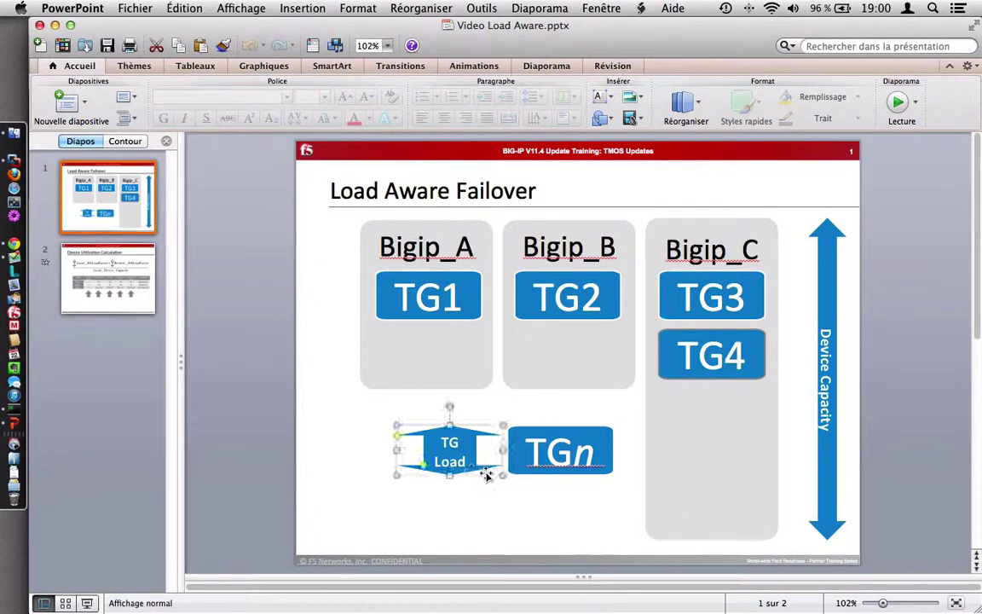
{"action": "left_click_drag", "start_coordinate": [449, 475], "coordinate": [446, 530]}
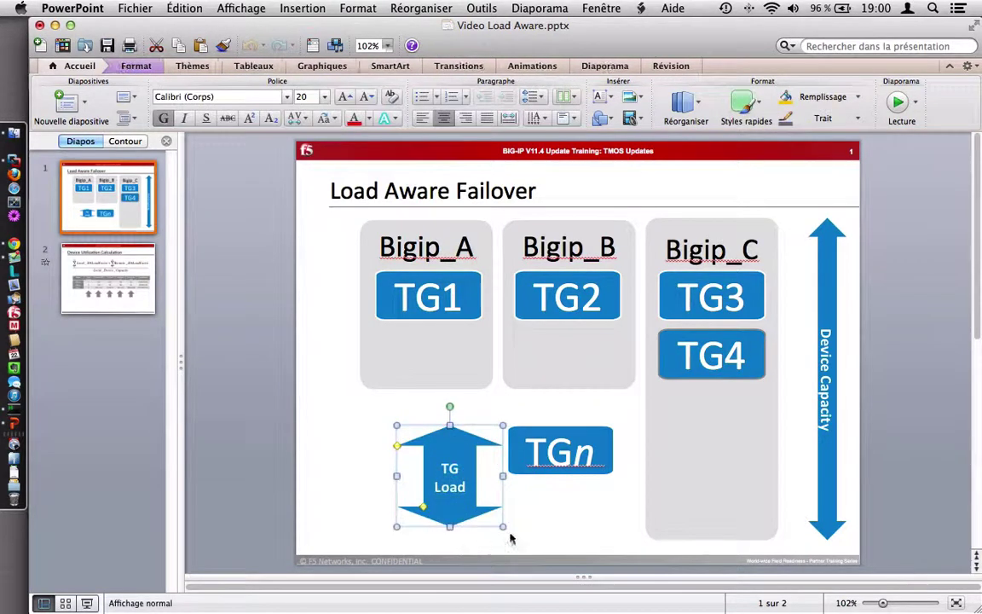
{"action": "left_click", "coordinate": [560, 478]}
{"action": "left_click_drag", "start_coordinate": [560, 475], "coordinate": [561, 526]}
{"action": "left_click", "coordinate": [302, 438]}
Step: Switch back to Chrome and examine the failover objects, HA load factors and current device in the traffic group list
{"action": "key", "text": "super+Tab"}
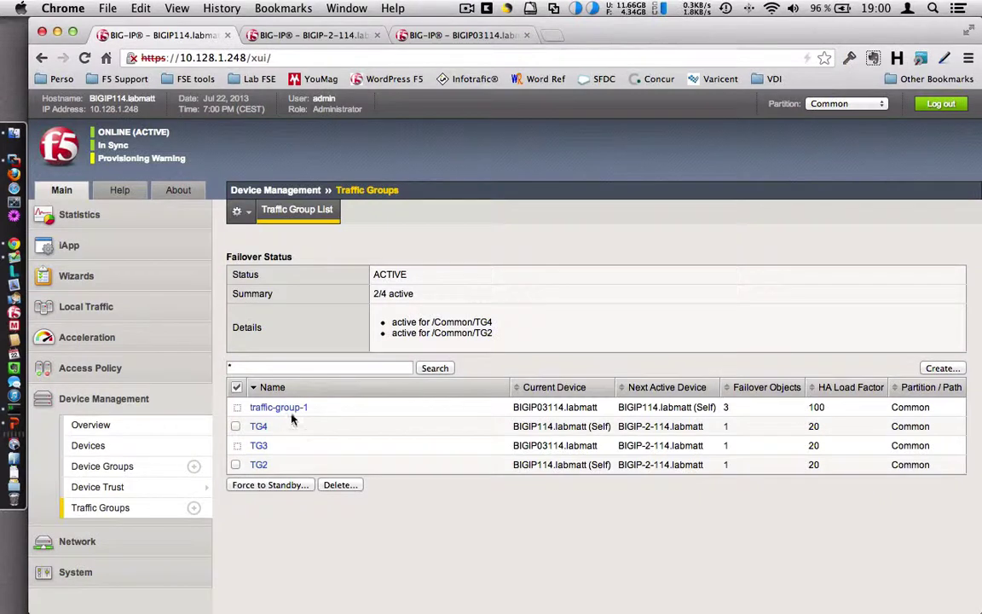
{"action": "double_click", "coordinate": [727, 407]}
{"action": "left_click", "coordinate": [825, 408]}
{"action": "left_click", "coordinate": [829, 474]}
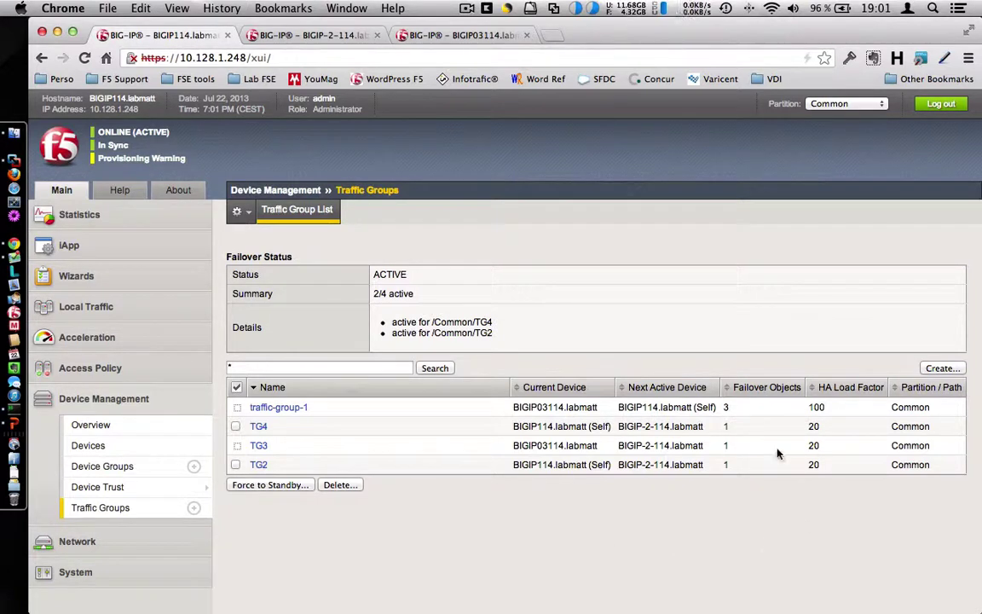
{"action": "double_click", "coordinate": [820, 407]}
{"action": "double_click", "coordinate": [821, 407]}
{"action": "double_click", "coordinate": [550, 408]}
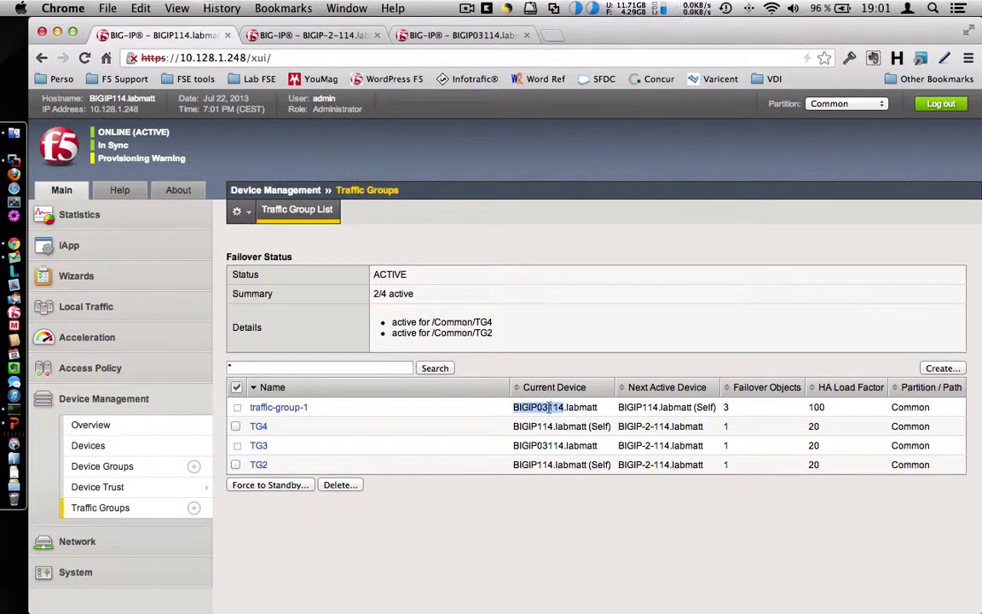
{"action": "left_click", "coordinate": [596, 417]}
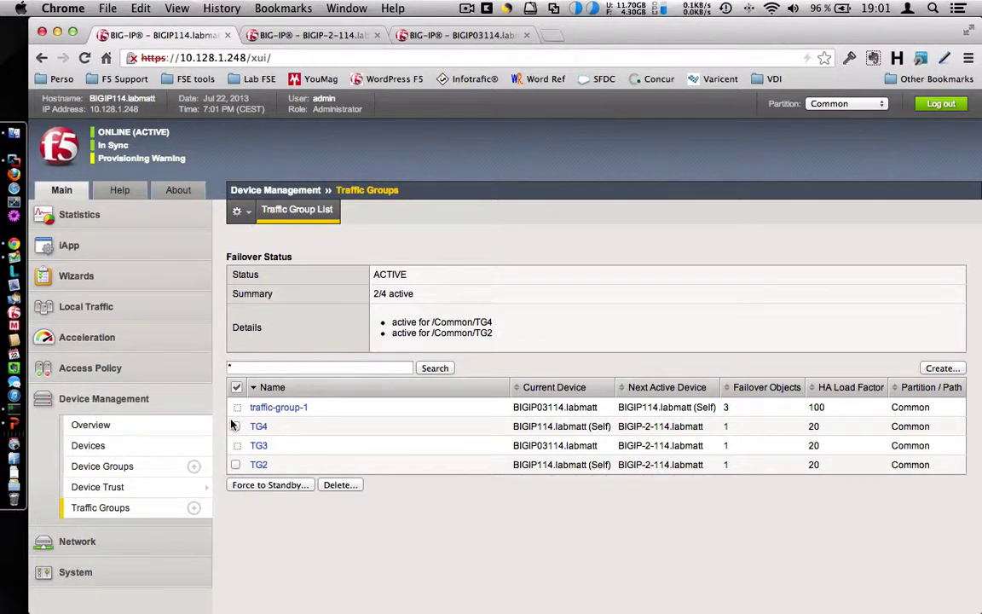
Step: Force traffic group TG4 to standby with the target device set to Let System Decide
{"action": "left_click", "coordinate": [284, 486]}
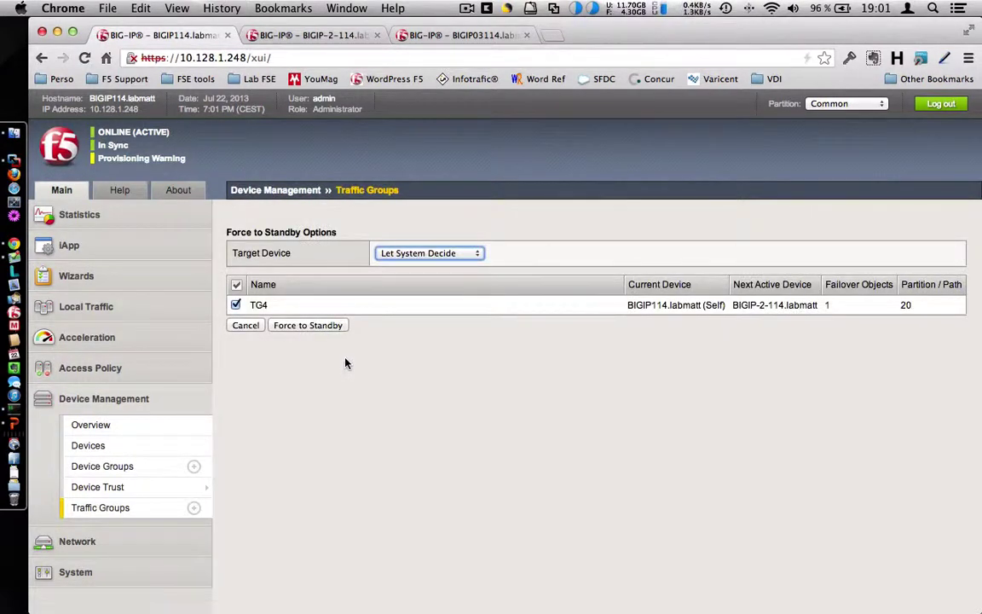
{"action": "left_click", "coordinate": [336, 330]}
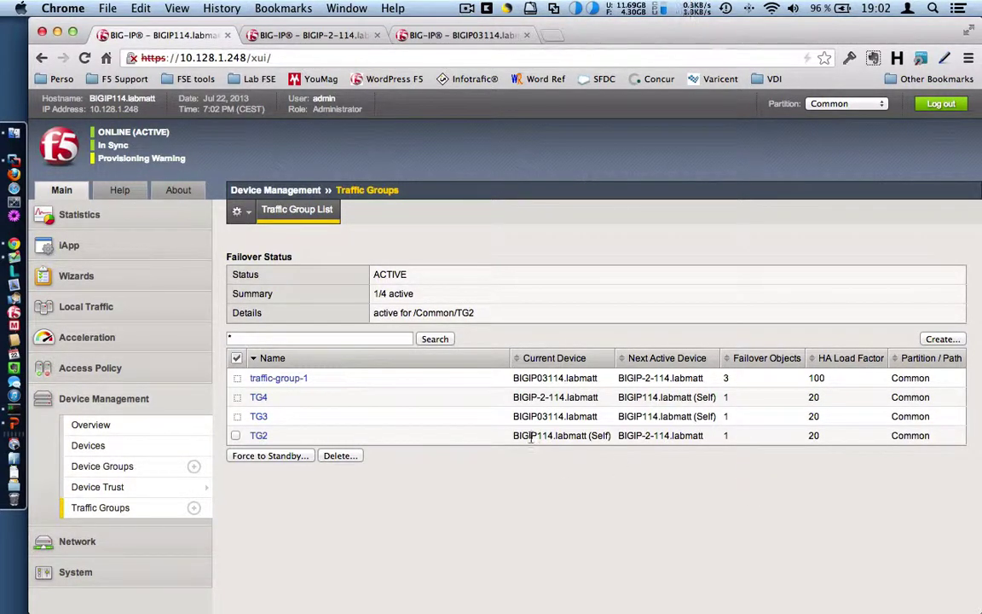
Step: Examine the current device and next active device of traffic-group-1, TG4, TG3 and TG2 following the TG4 failover
{"action": "left_click_drag", "start_coordinate": [514, 377], "coordinate": [724, 379]}
{"action": "left_click", "coordinate": [735, 379]}
{"action": "left_click_drag", "start_coordinate": [516, 399], "coordinate": [603, 397]}
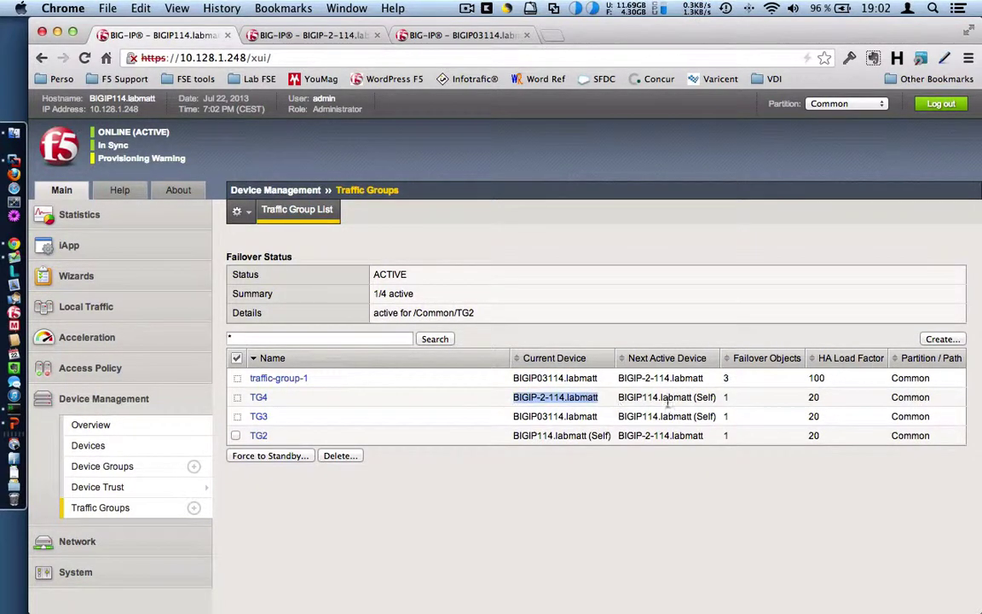
{"action": "left_click", "coordinate": [735, 397]}
{"action": "left_click_drag", "start_coordinate": [526, 415], "coordinate": [575, 416]}
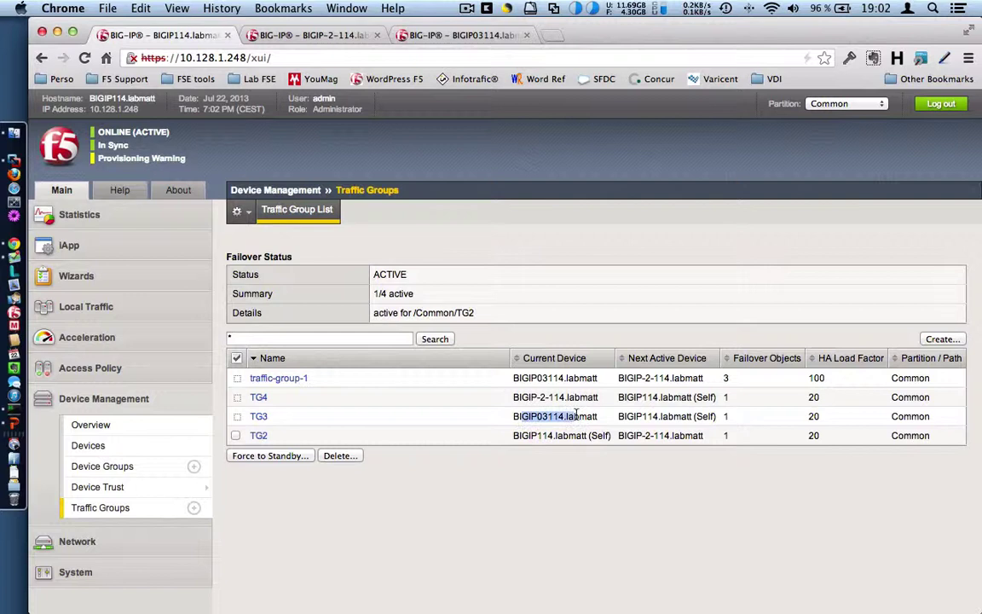
{"action": "left_click", "coordinate": [730, 418]}
{"action": "left_click_drag", "start_coordinate": [524, 436], "coordinate": [572, 436]}
{"action": "left_click", "coordinate": [725, 437]}
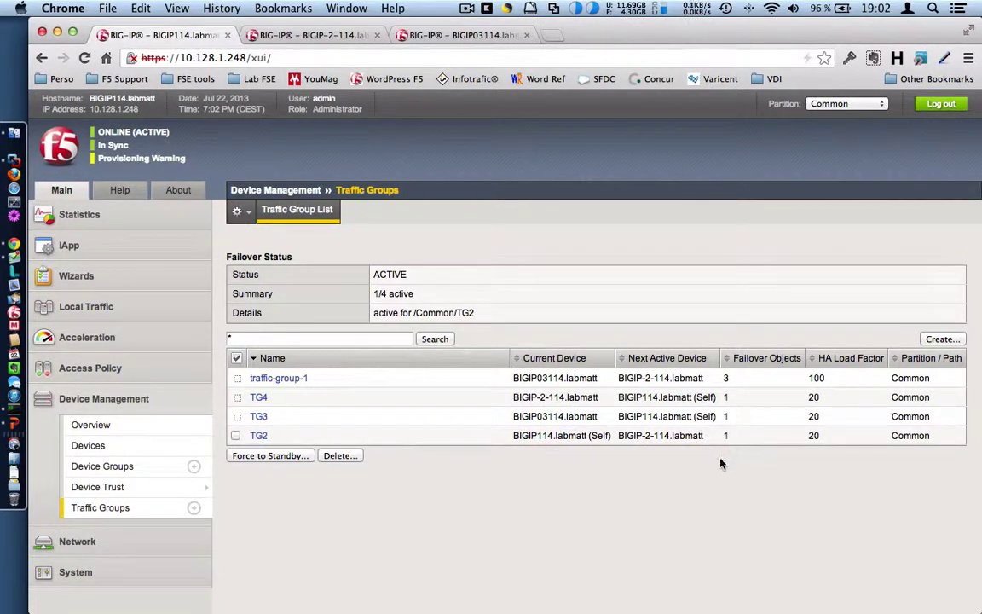
Step: Force traffic group TG2 to standby and check the next active devices of TG3 and TG2
{"action": "left_click", "coordinate": [236, 435]}
{"action": "left_click", "coordinate": [278, 457]}
{"action": "left_click", "coordinate": [327, 330]}
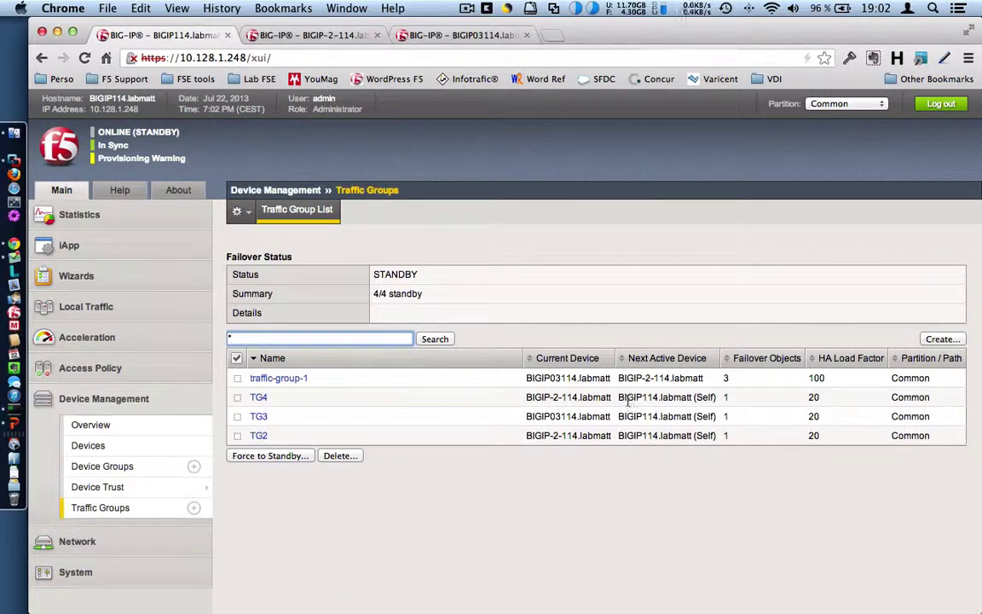
{"action": "left_click_drag", "start_coordinate": [620, 416], "coordinate": [682, 437]}
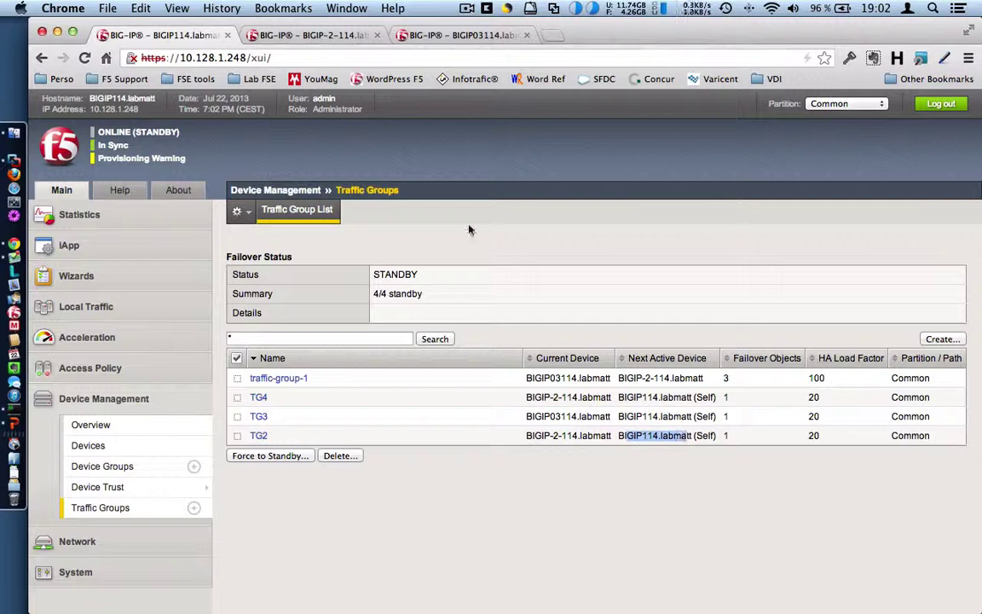
{"action": "left_click", "coordinate": [230, 386]}
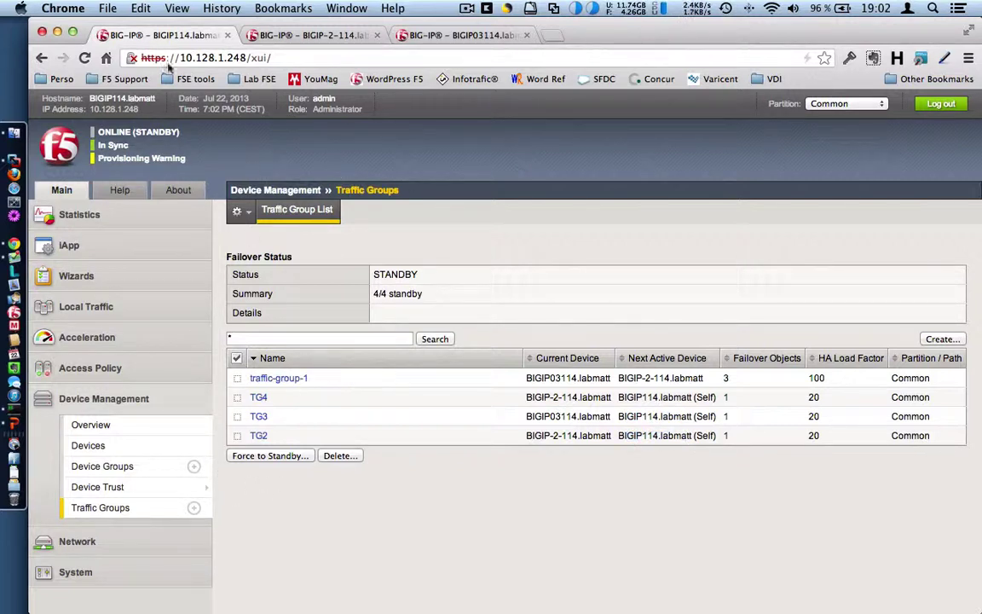